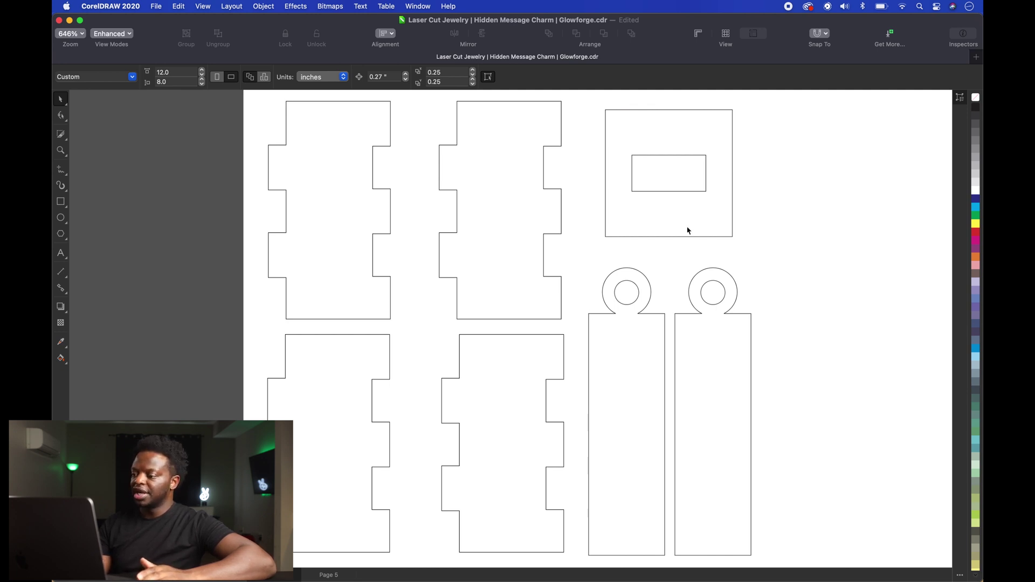
# Check the sizes of the frame piece's outer square and inner window rectangle.
pyautogui.click(642, 237)
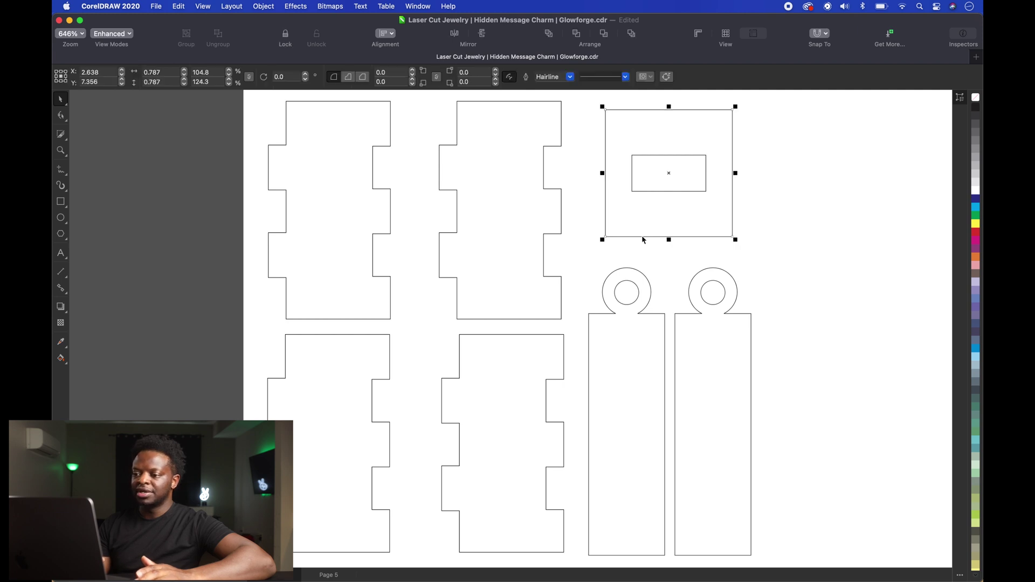
pyautogui.click(656, 192)
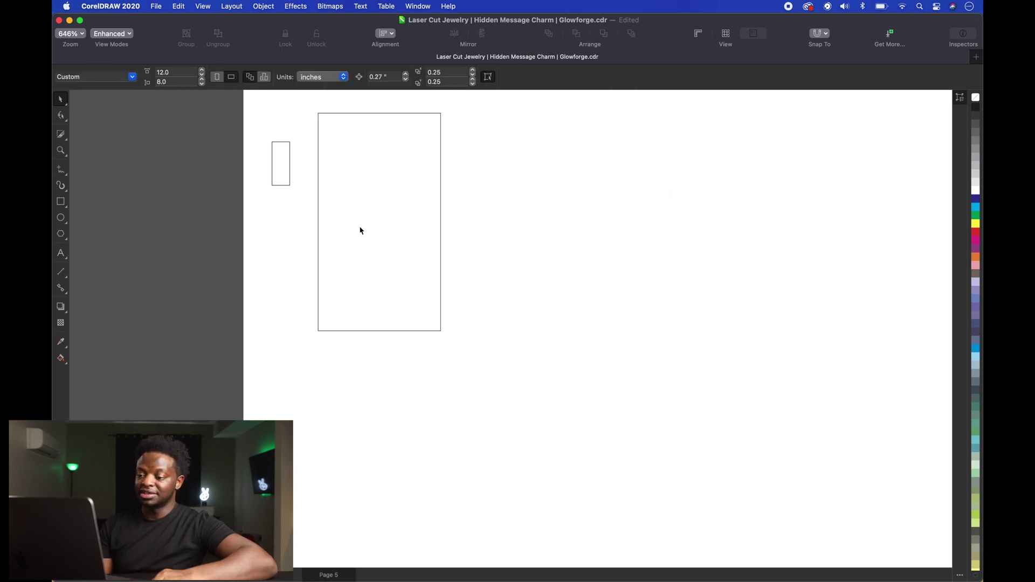
pyautogui.click(361, 230)
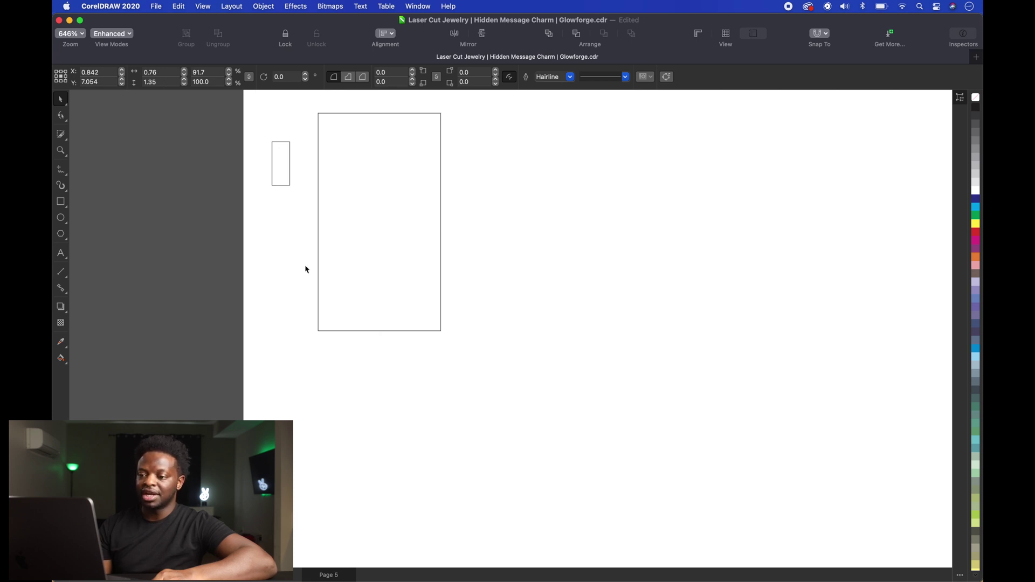
pyautogui.click(286, 166)
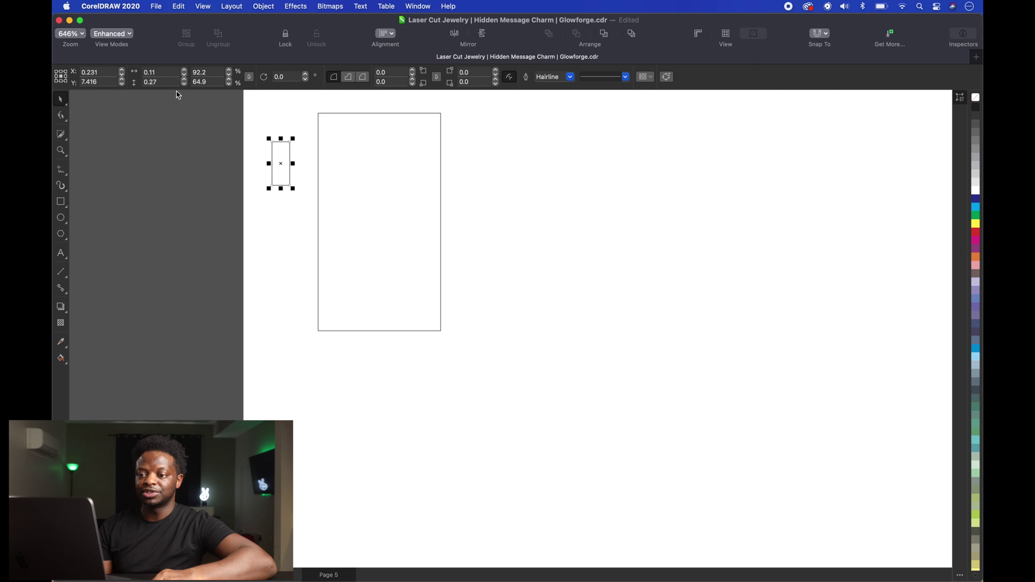
pyautogui.click(274, 224)
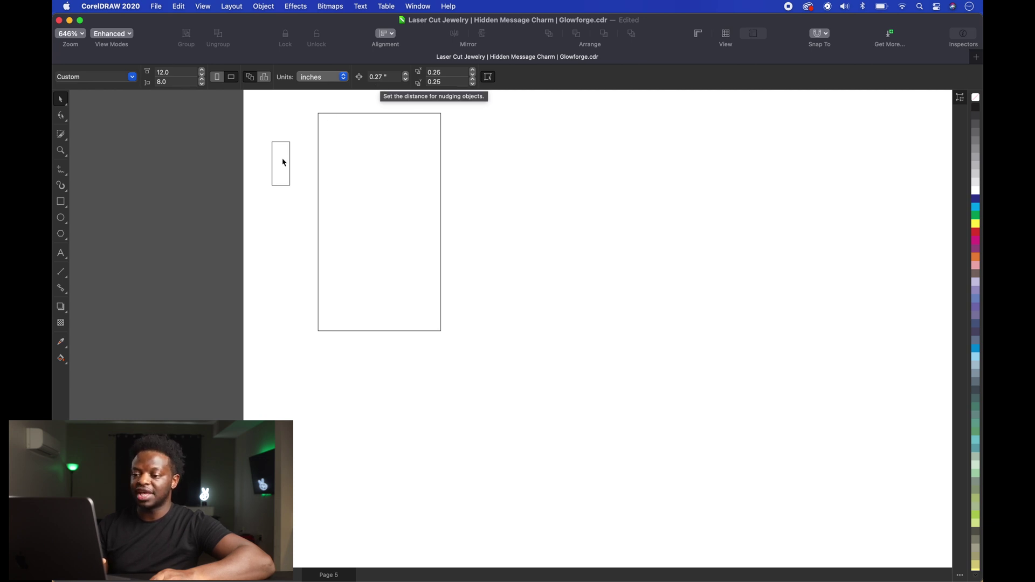
pyautogui.click(284, 162)
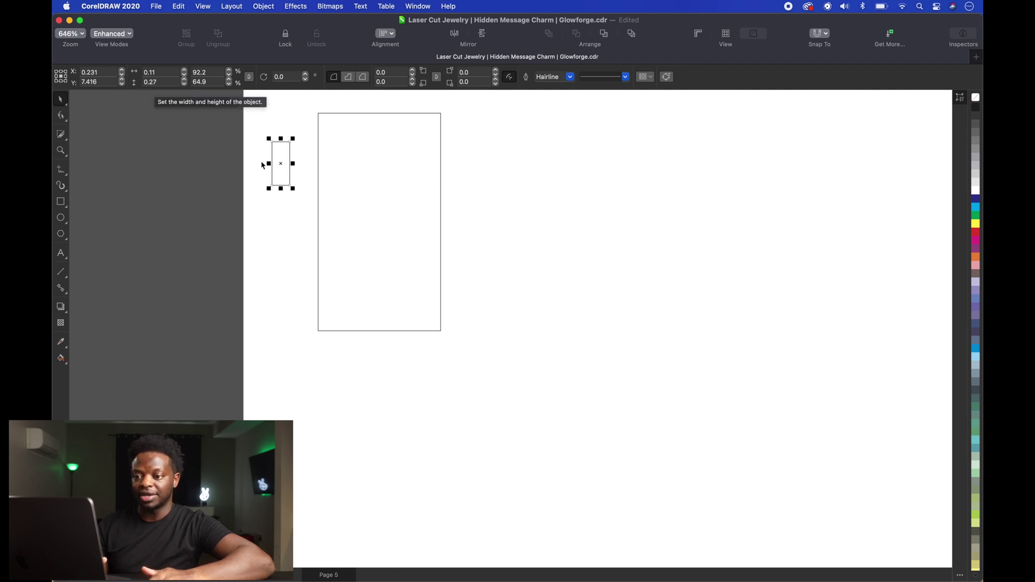
pyautogui.click(359, 97)
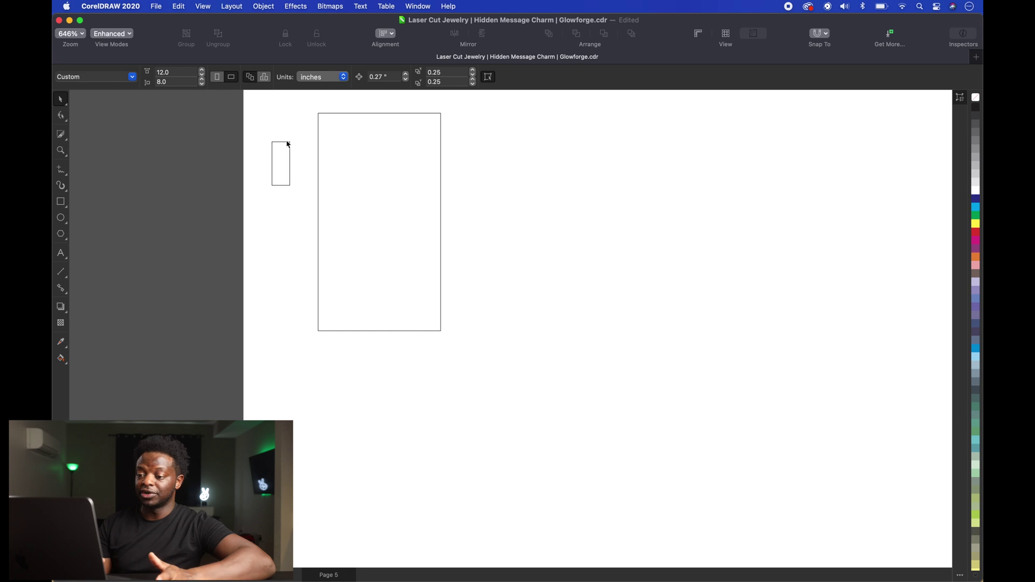
# Move the small narrow rectangle inside the tall rectangle and select both.
pyautogui.click(280, 162)
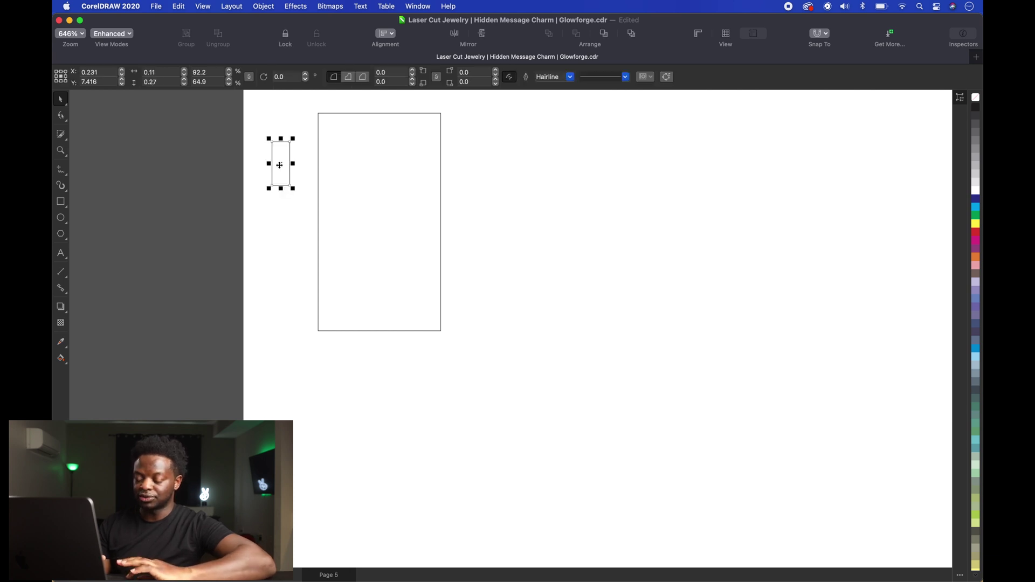
pyautogui.moveTo(280, 163); pyautogui.dragTo(332, 138)
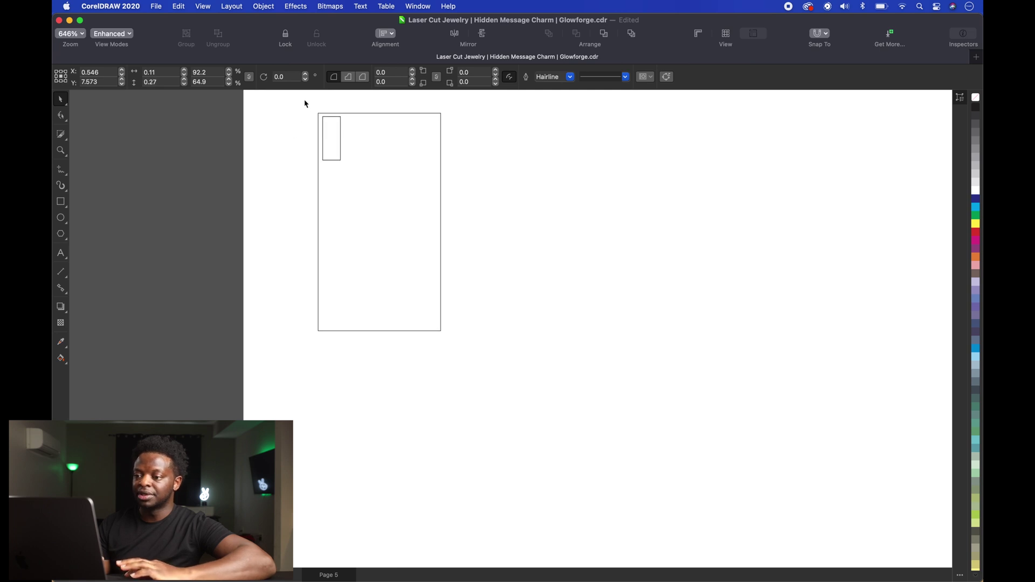
pyautogui.moveTo(301, 99); pyautogui.dragTo(429, 144)
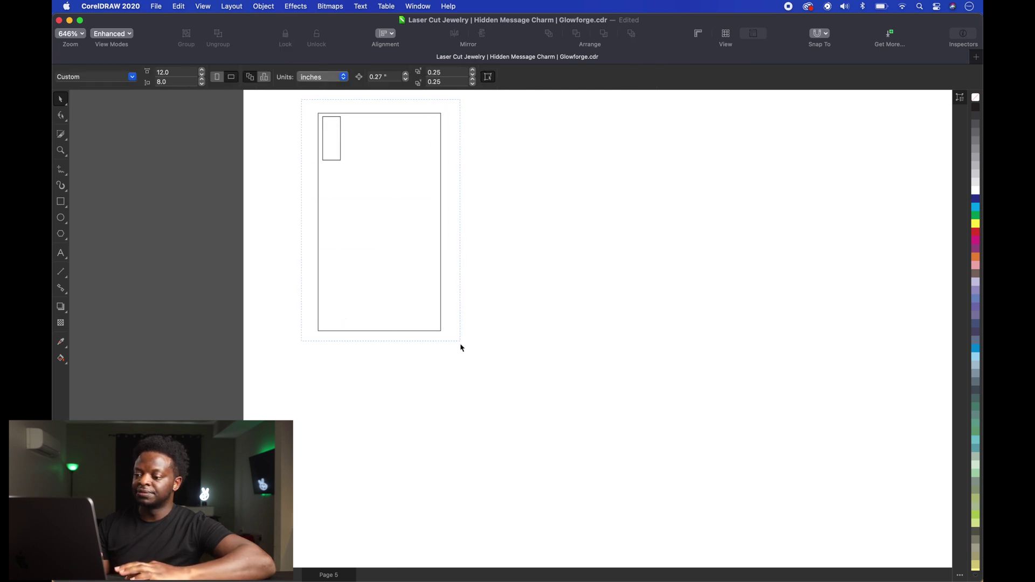
pyautogui.moveTo(461, 348); pyautogui.dragTo(460, 354)
# Align the small rectangle to the tall rectangle's left and top edges.
pyautogui.click(393, 35)
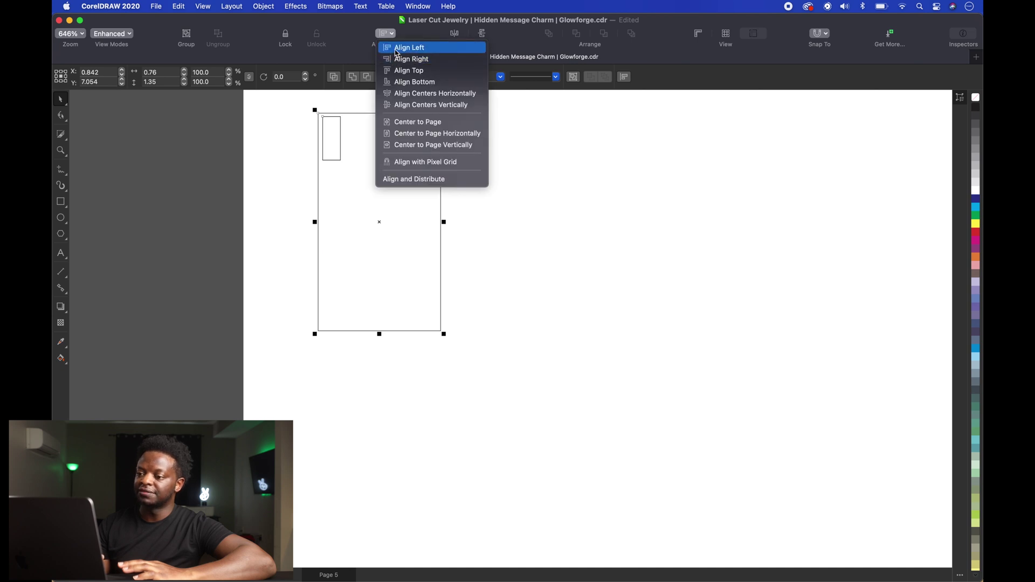
pyautogui.click(398, 48)
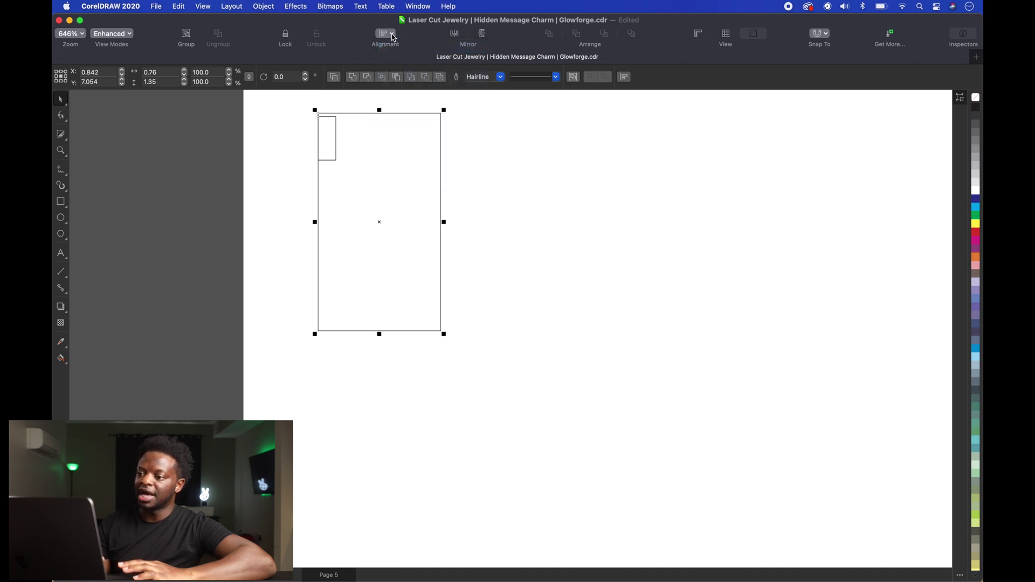
pyautogui.click(393, 35)
pyautogui.click(400, 70)
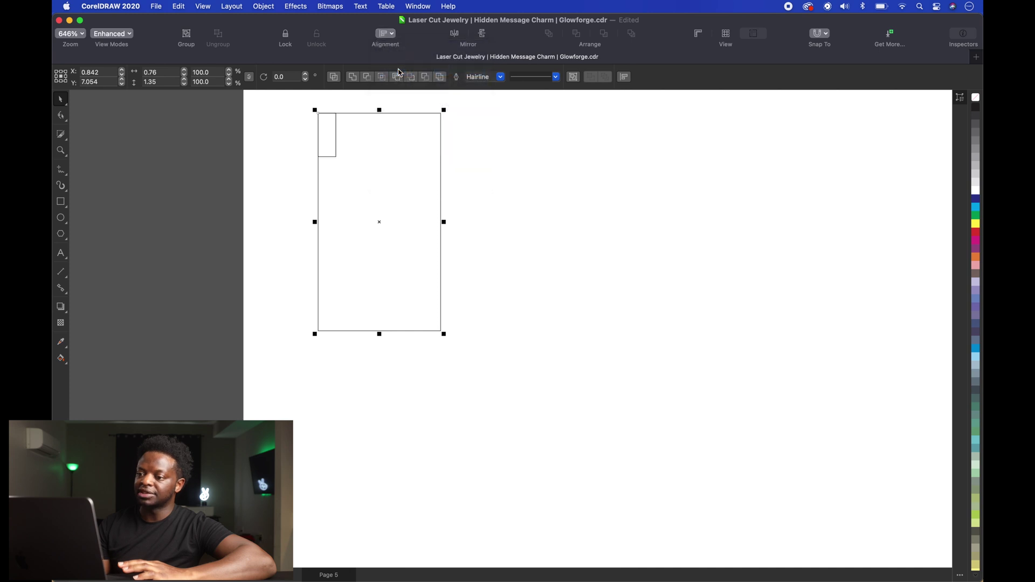
pyautogui.click(287, 167)
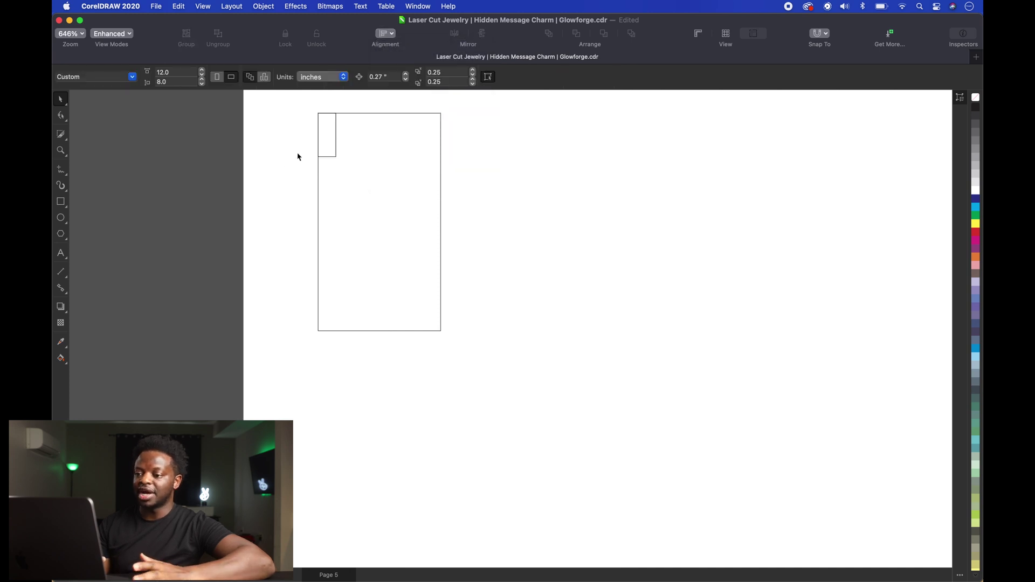
pyautogui.scroll(5, 319, 144)
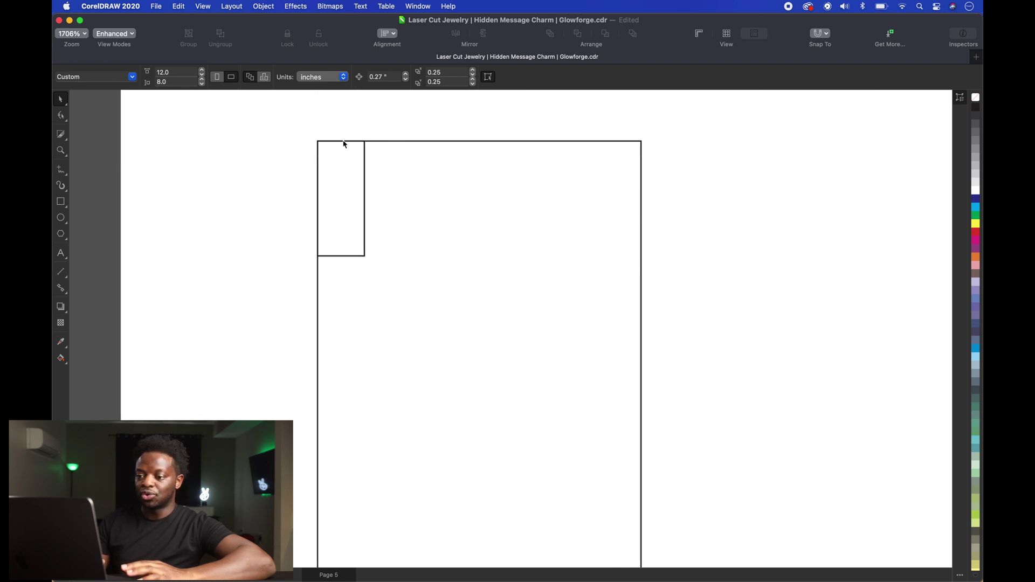
pyautogui.scroll(-4, 433, 247)
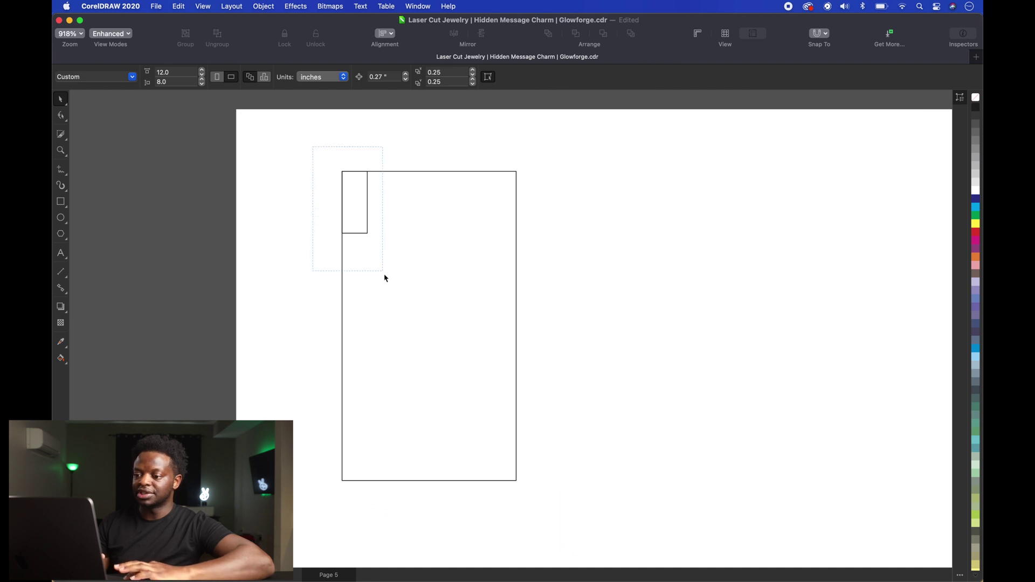
pyautogui.moveTo(386, 278); pyautogui.dragTo(385, 279)
# Copy and paste the small rectangle, nudging the copy down by its own height.
pyautogui.click(186, 7)
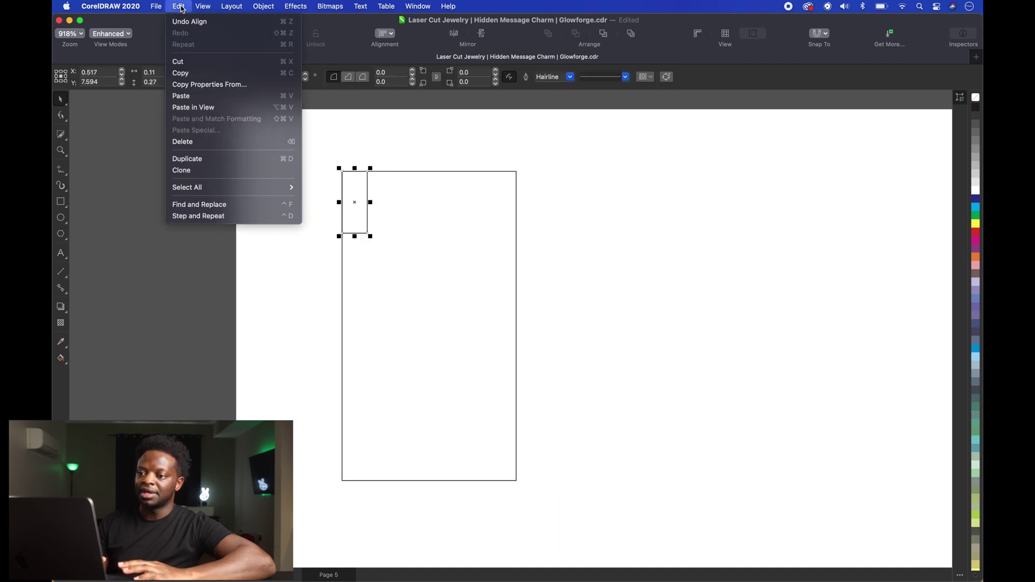
pyautogui.click(185, 72)
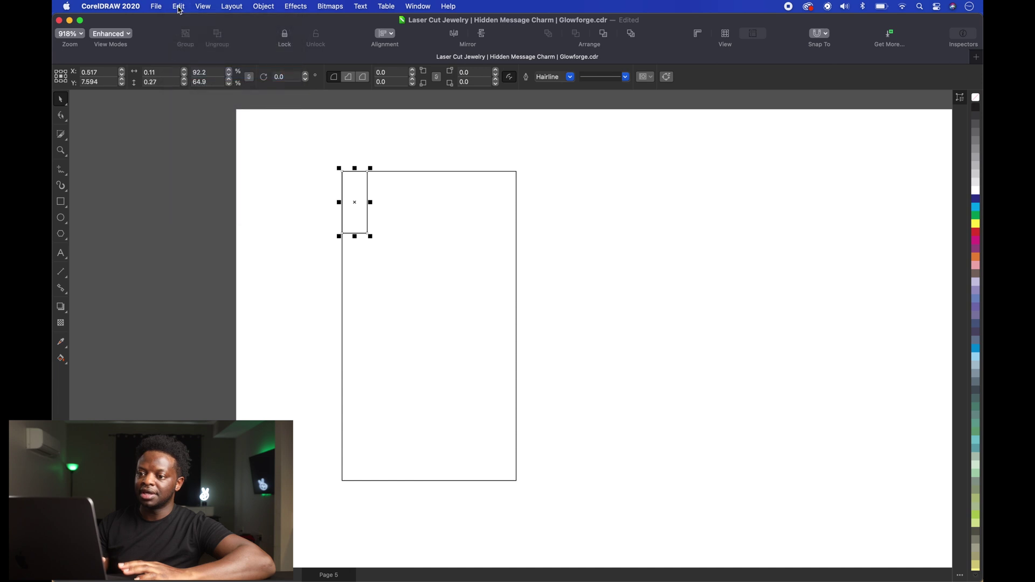
pyautogui.click(180, 6)
pyautogui.click(194, 95)
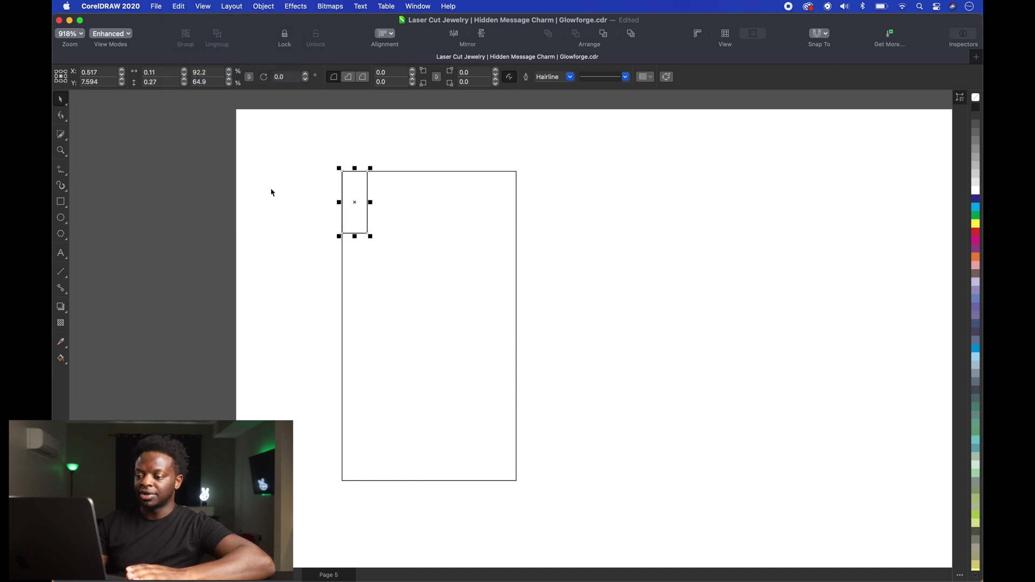
pyautogui.press('Down')
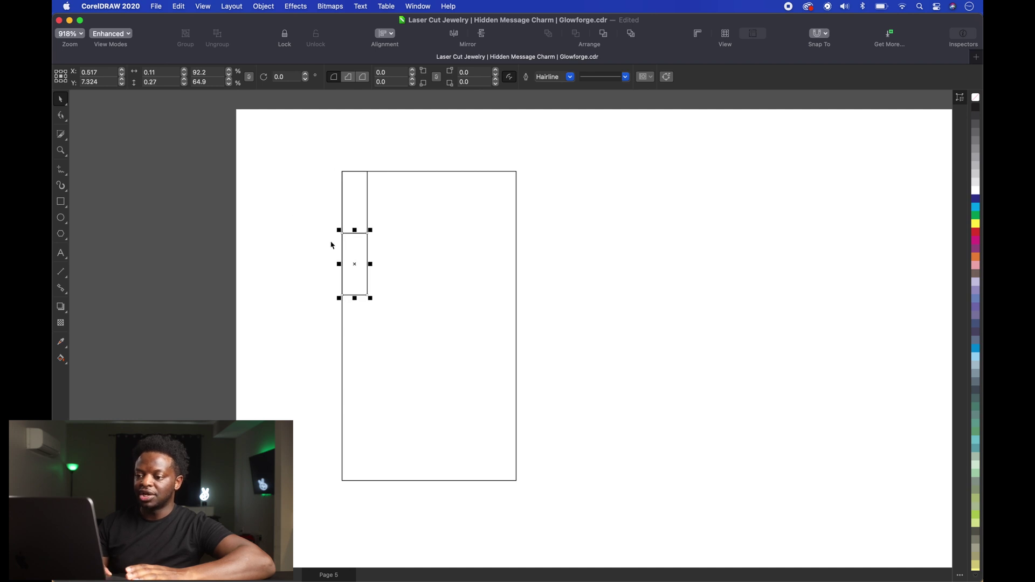
pyautogui.click(331, 245)
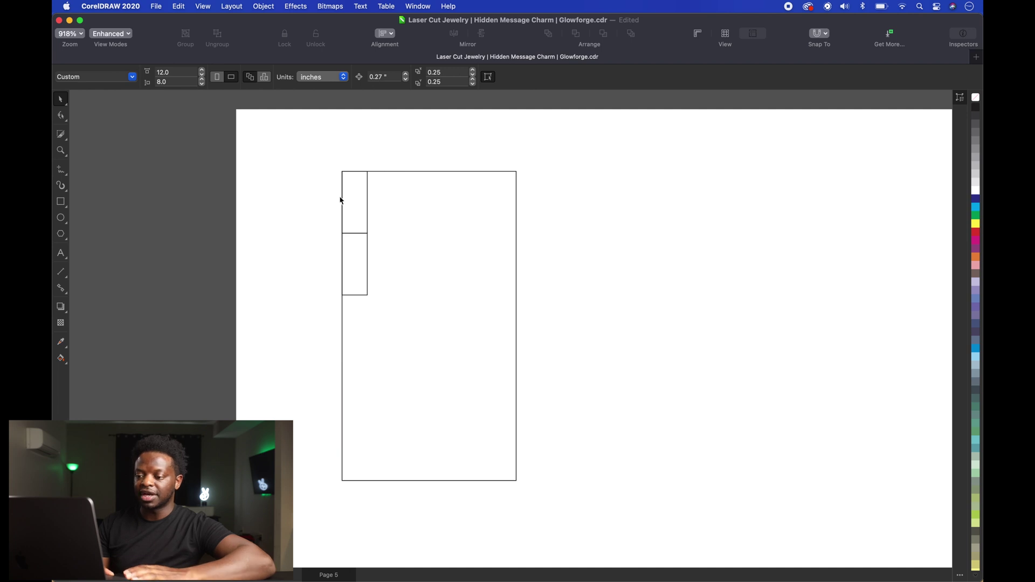
# Nudge further copies down to complete a column of four 0.11 × 0.27-inch rectangles.
pyautogui.press('Tab')
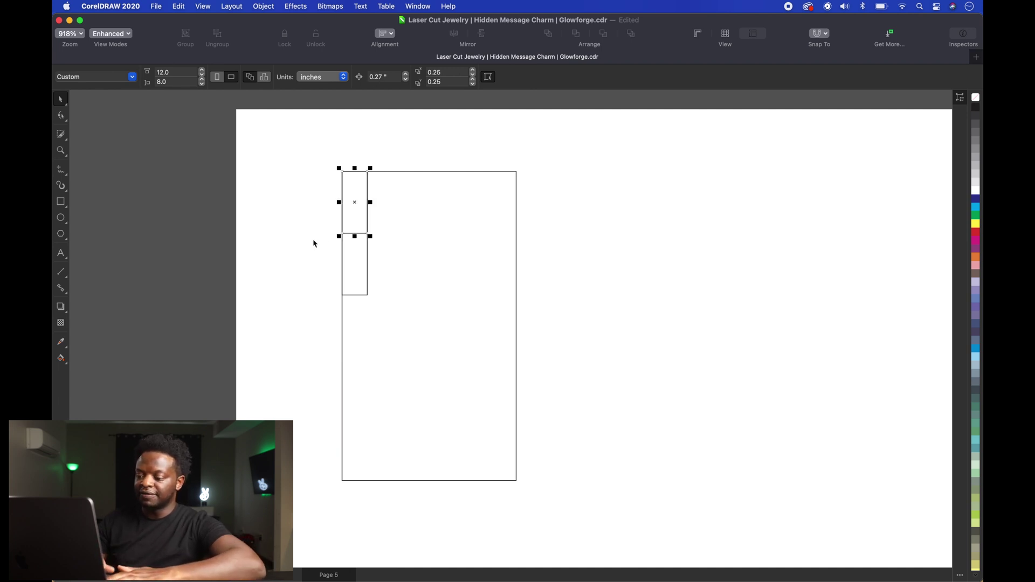
pyautogui.press('Tab')
pyautogui.press('Down')
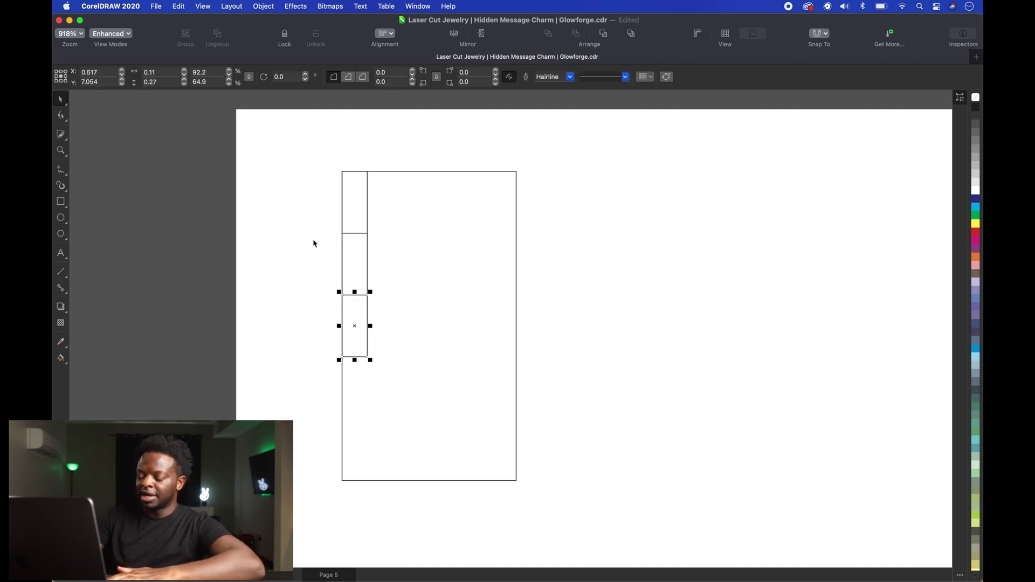
pyautogui.press('Tab')
pyautogui.press('Tab')
pyautogui.press('Tab')
pyautogui.press('Down')
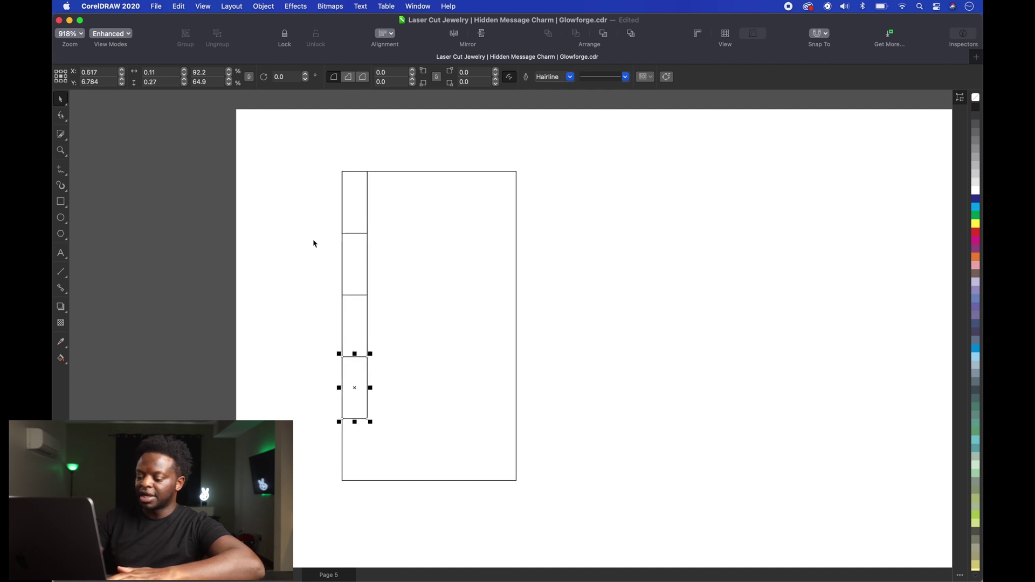
# Add a fifth small rectangle to the left-edge column.
pyautogui.press('Tab')
pyautogui.press('Tab')
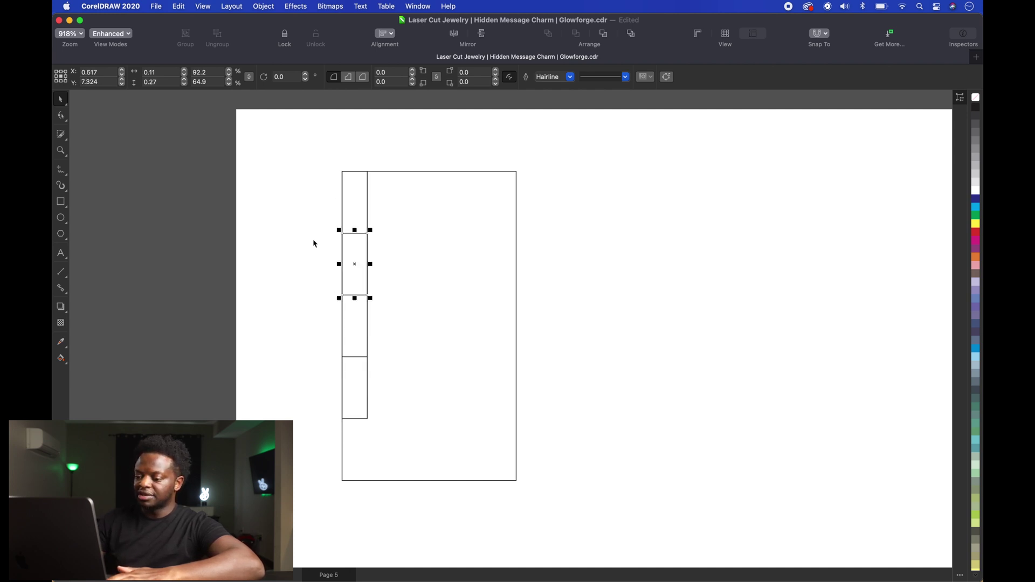
pyautogui.press('Tab')
pyautogui.press('Tab')
pyautogui.press('Down')
pyautogui.click(335, 160)
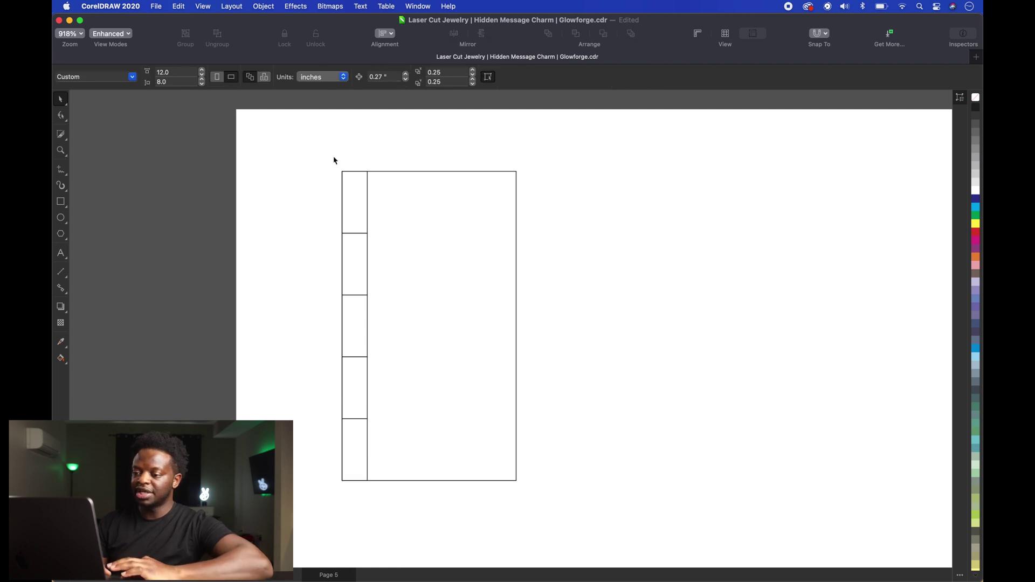
pyautogui.moveTo(397, 509); pyautogui.dragTo(396, 522)
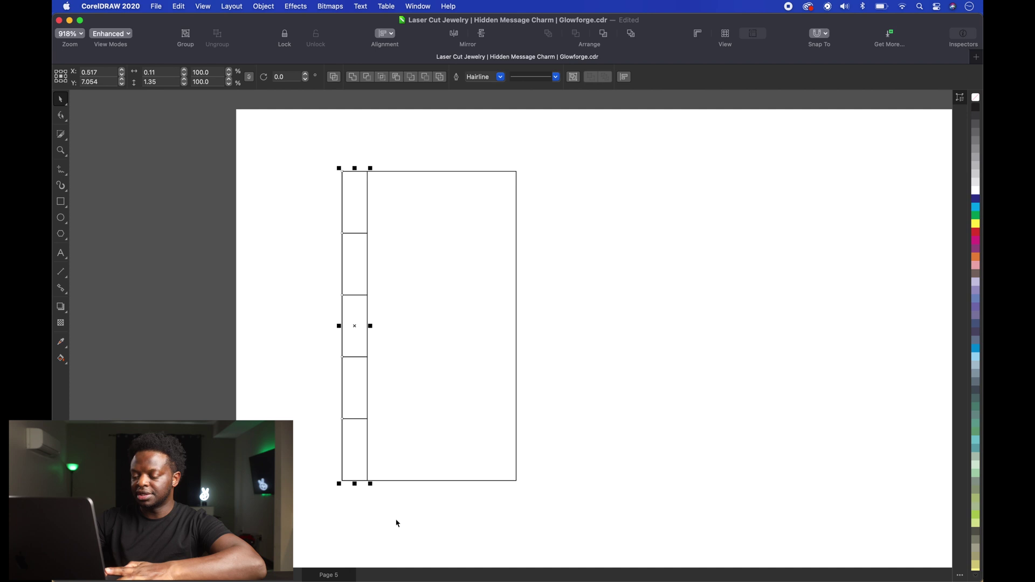
# Duplicate the five-rectangle column and align it to the panel's right edge.
pyautogui.press('Right')
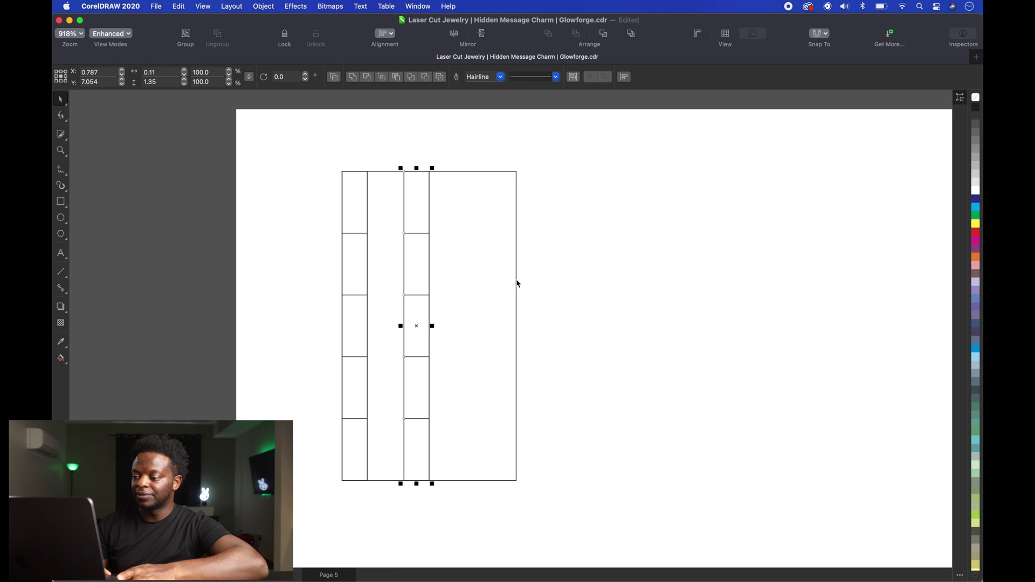
pyautogui.keyDown('shift'); pyautogui.click(518, 285); pyautogui.keyUp('shift')
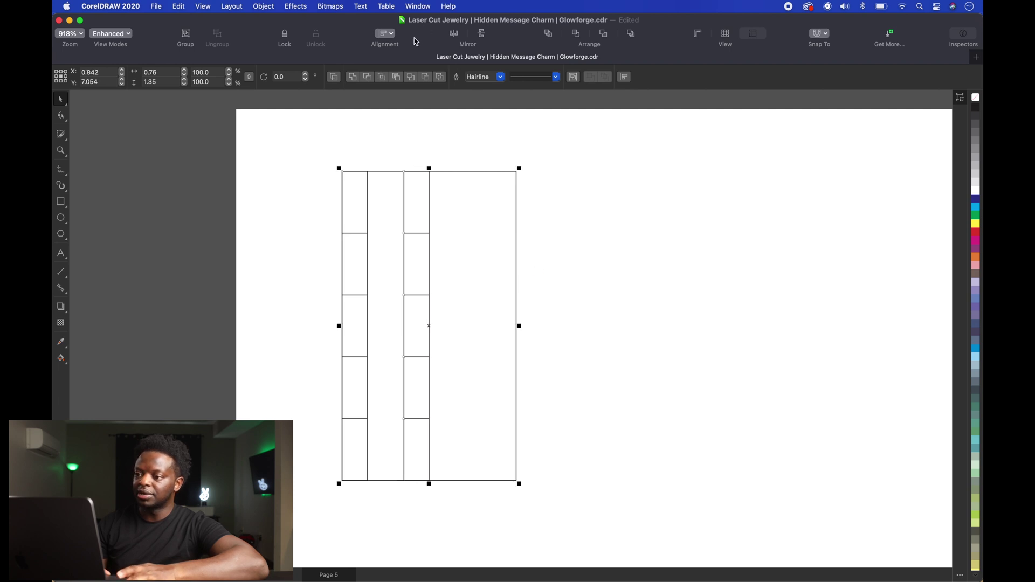
pyautogui.click(394, 34)
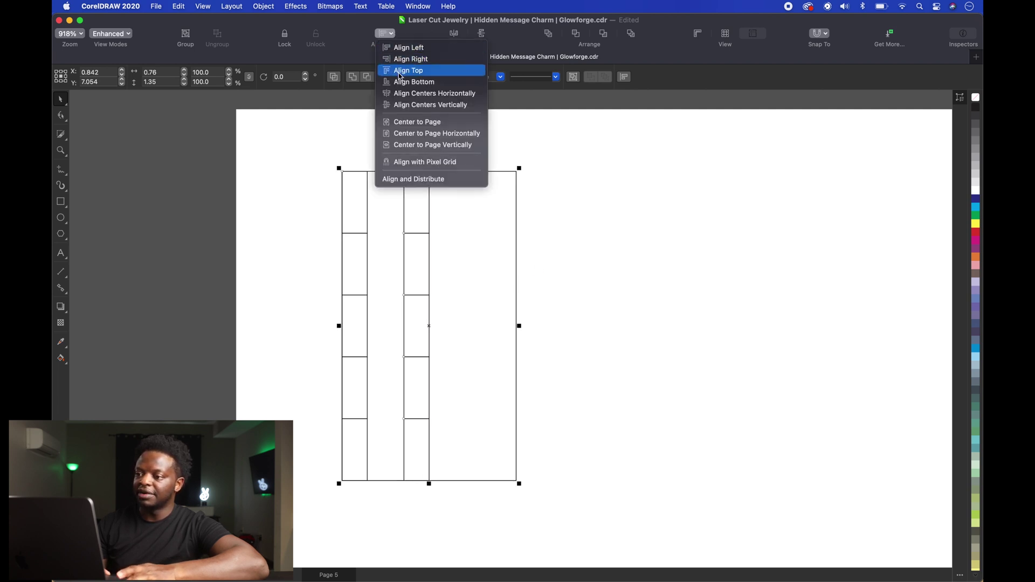
pyautogui.click(404, 59)
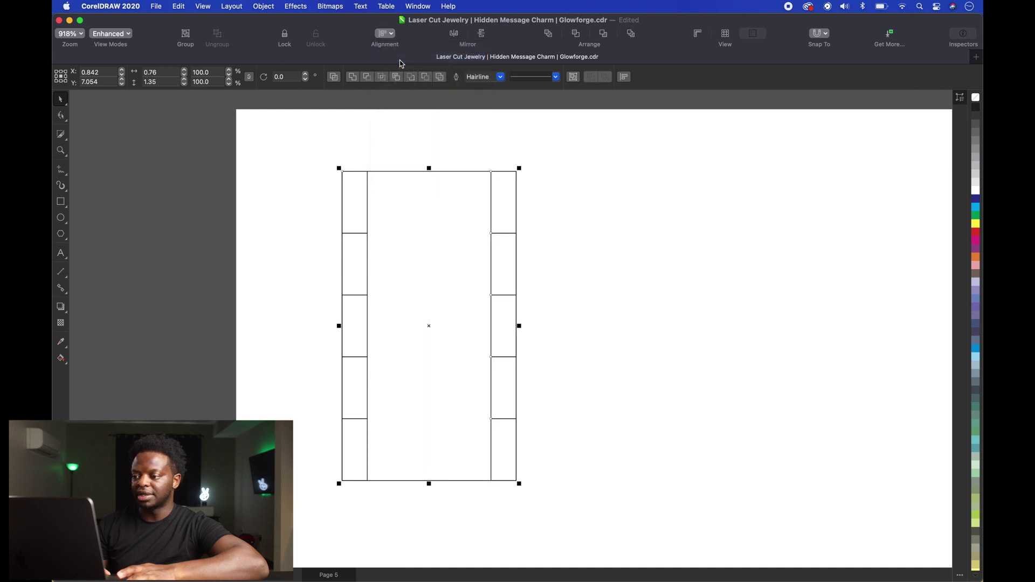
pyautogui.click(559, 201)
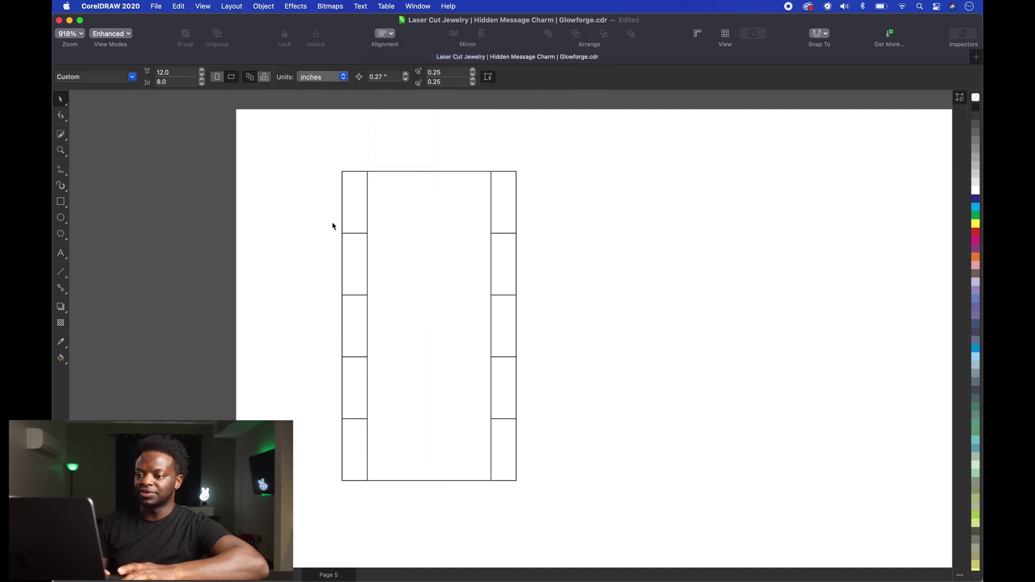
# Remove alternating tab lines with Virtual Segment Delete, leaving notched left and right edges.
pyautogui.click(62, 138)
pyautogui.click(67, 141)
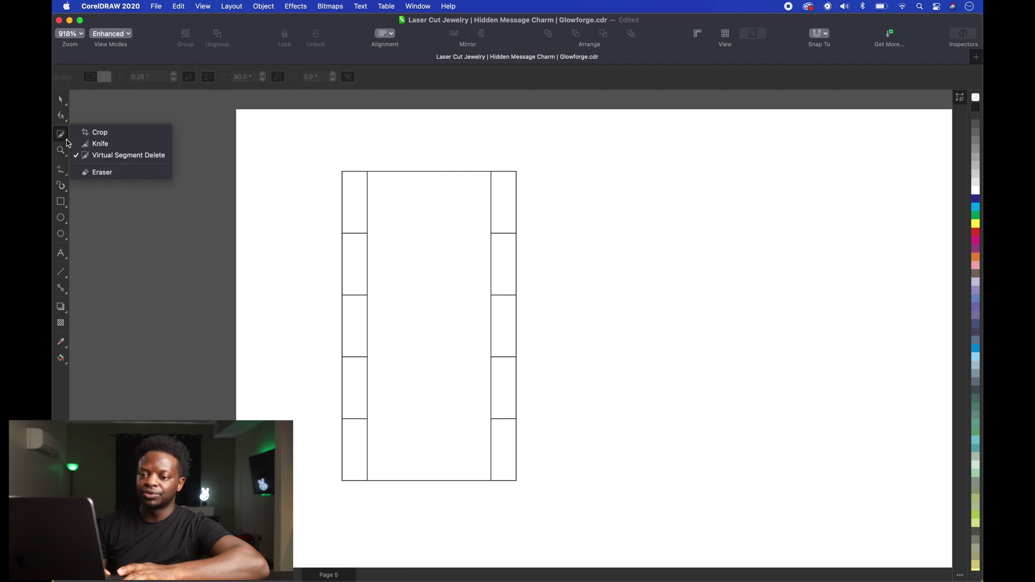
pyautogui.click(102, 157)
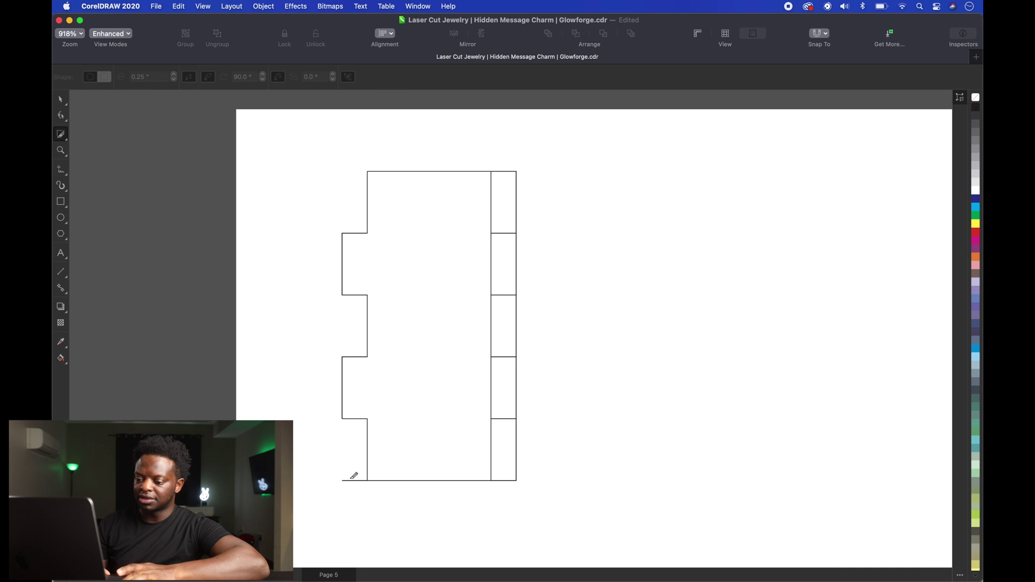
pyautogui.press('Escape')
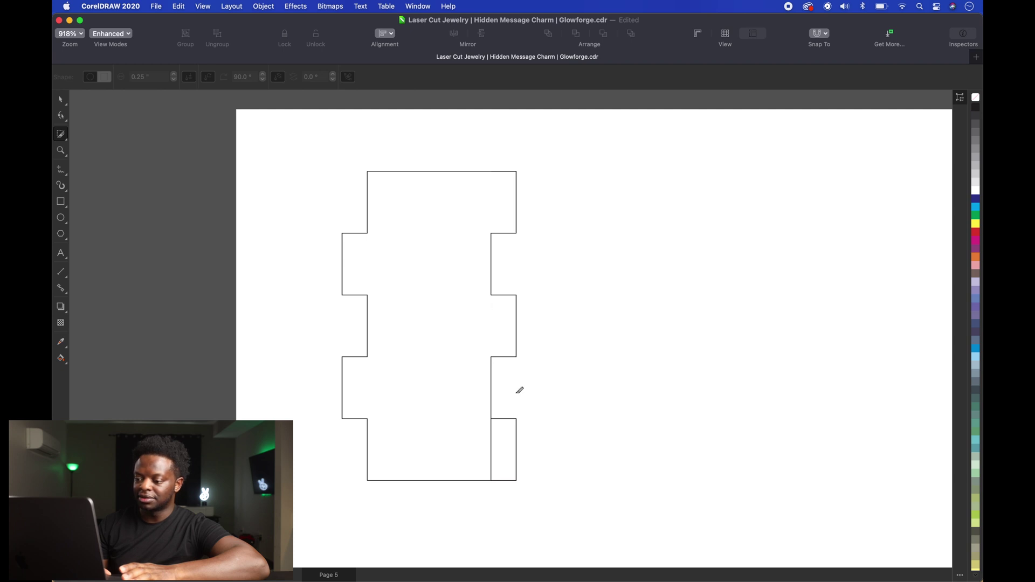
# Smart Fill the notched outline into one shape, cut it, and delete the leftover lines.
pyautogui.press('space')
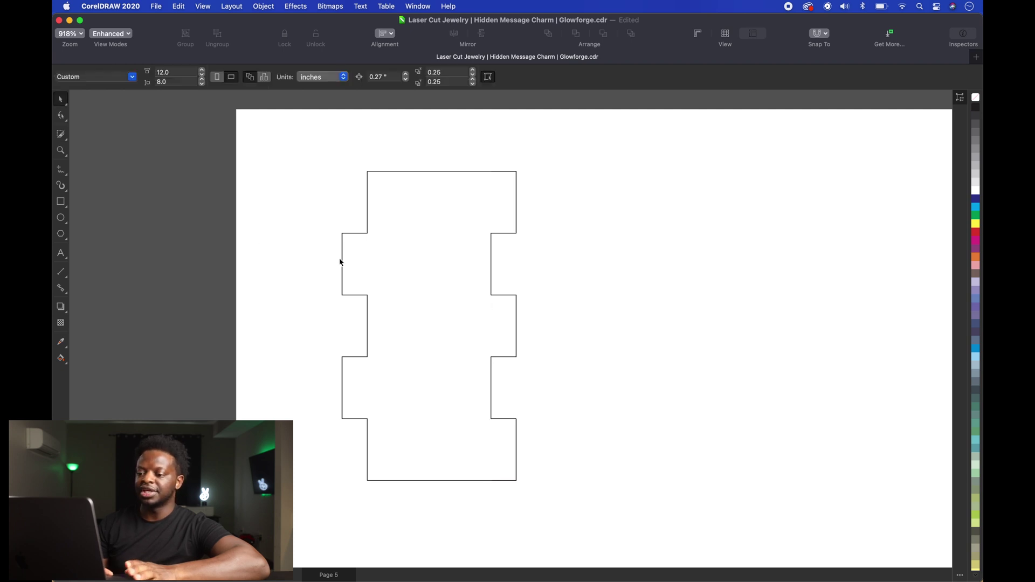
pyautogui.click(69, 368)
pyautogui.click(86, 366)
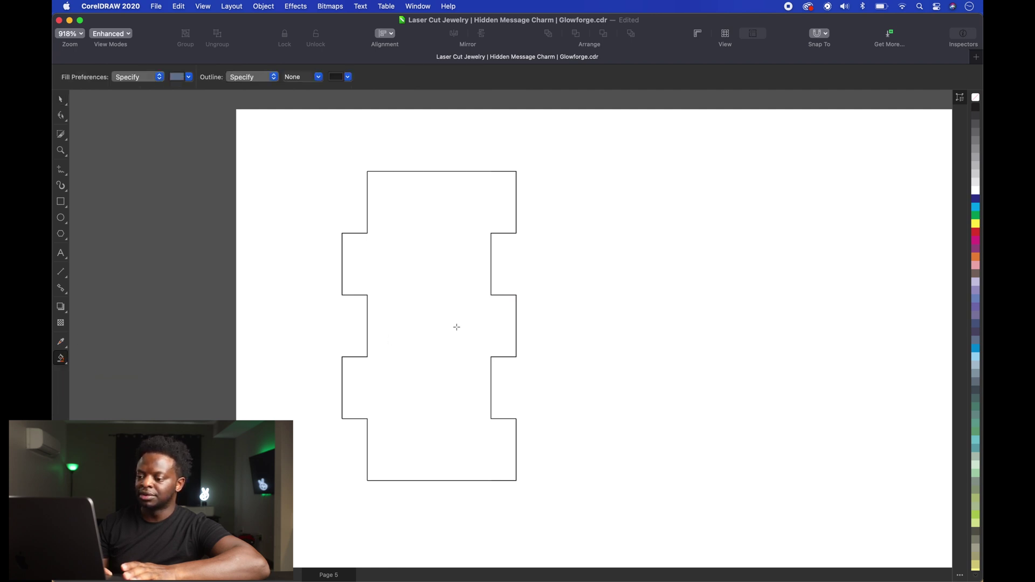
pyautogui.click(457, 327)
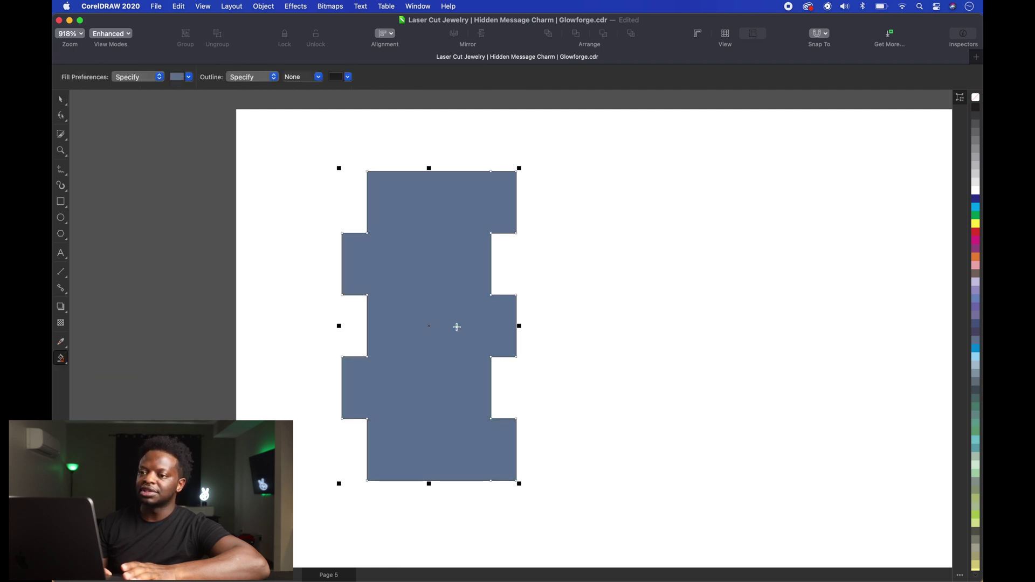
pyautogui.click(179, 6)
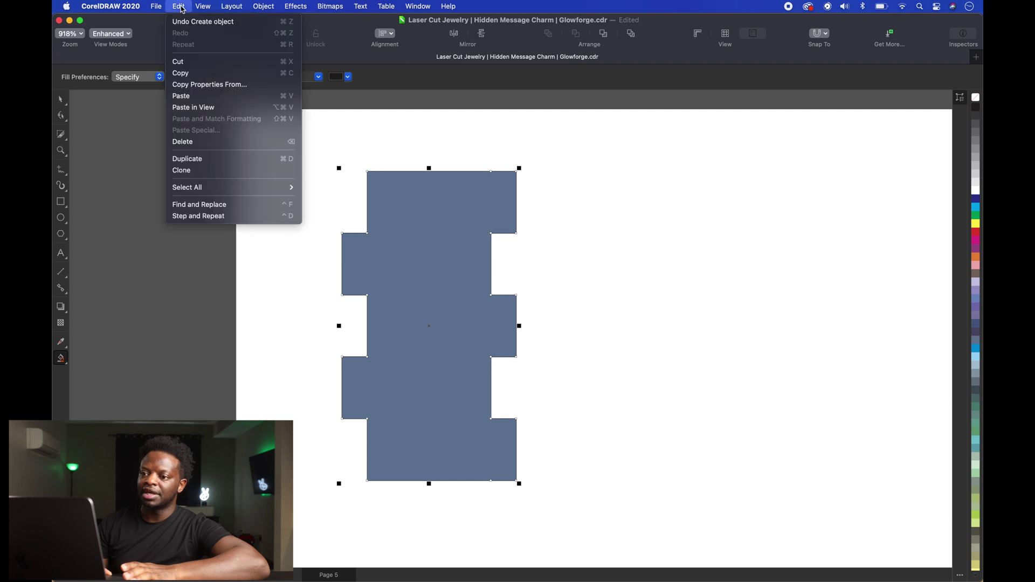
pyautogui.click(179, 62)
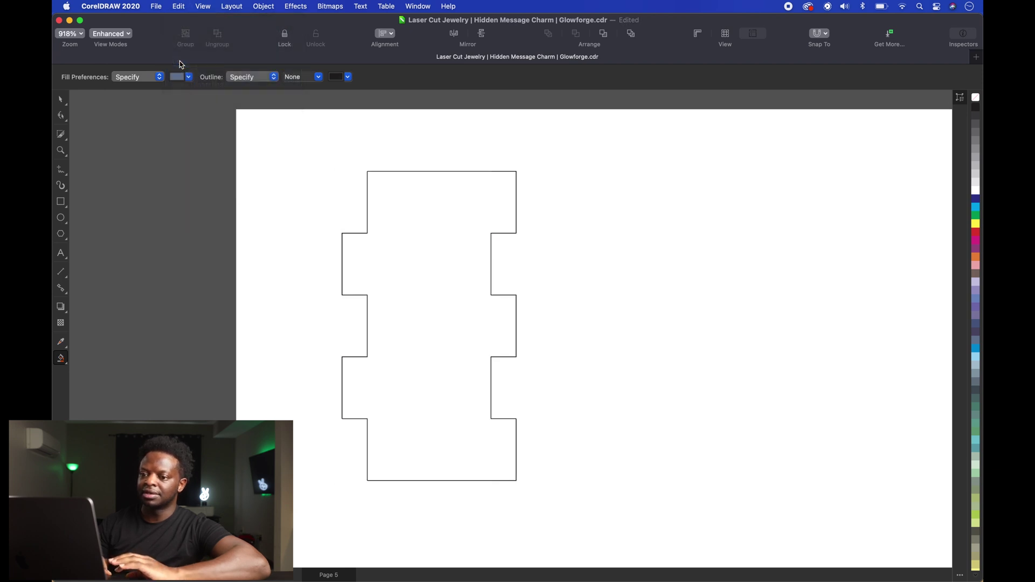
pyautogui.click(62, 101)
pyautogui.moveTo(580, 455); pyautogui.dragTo(576, 508)
pyautogui.press('Delete')
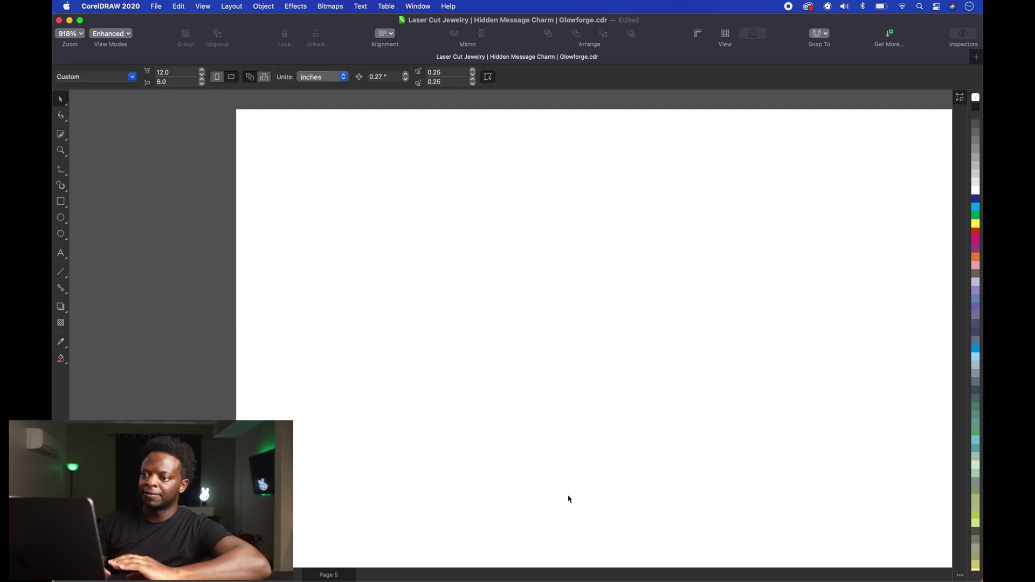
# Paste the panel shape back with a hairline outline and no fill.
pyautogui.click(176, 6)
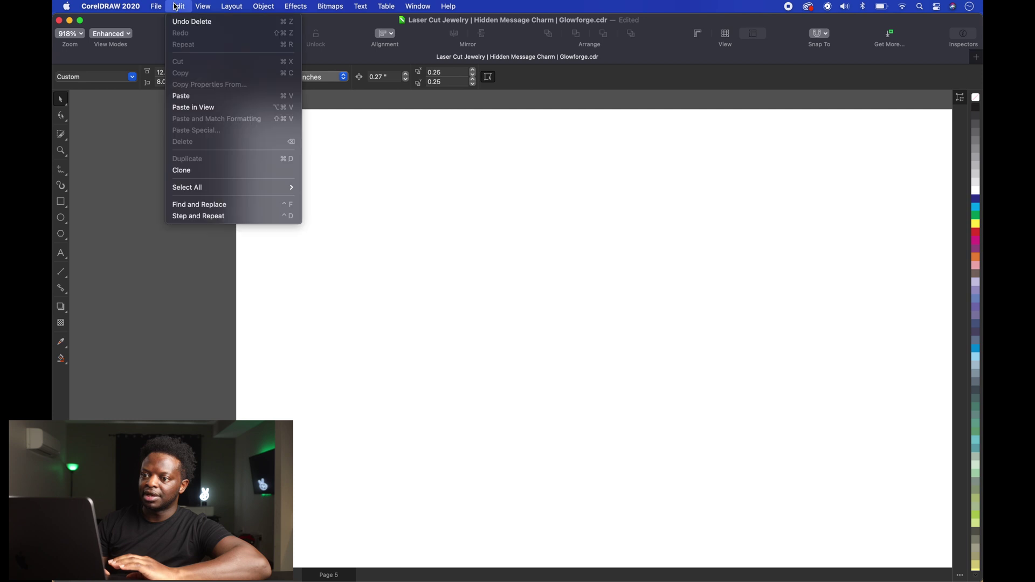
pyautogui.click(181, 95)
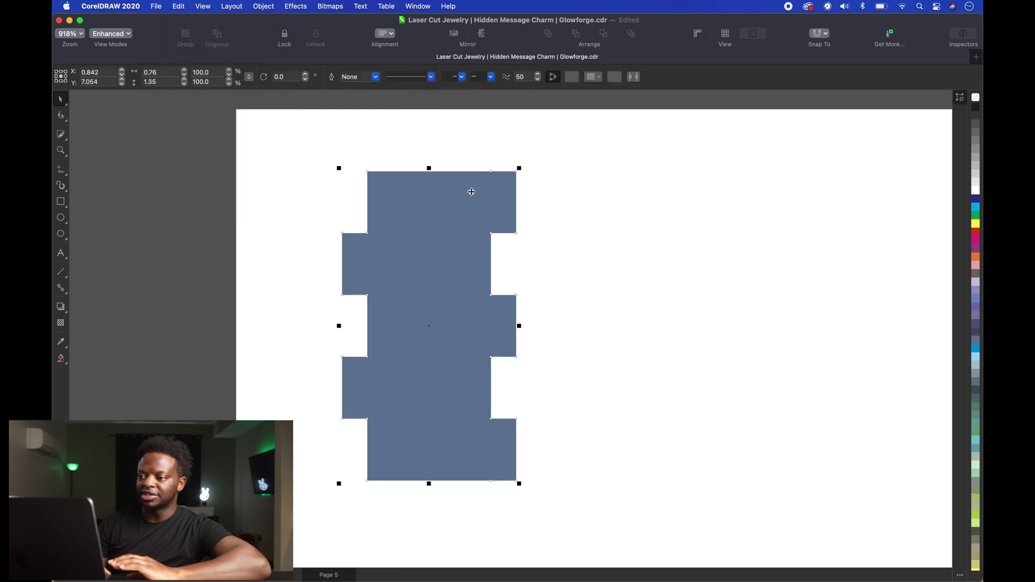
pyautogui.click(377, 77)
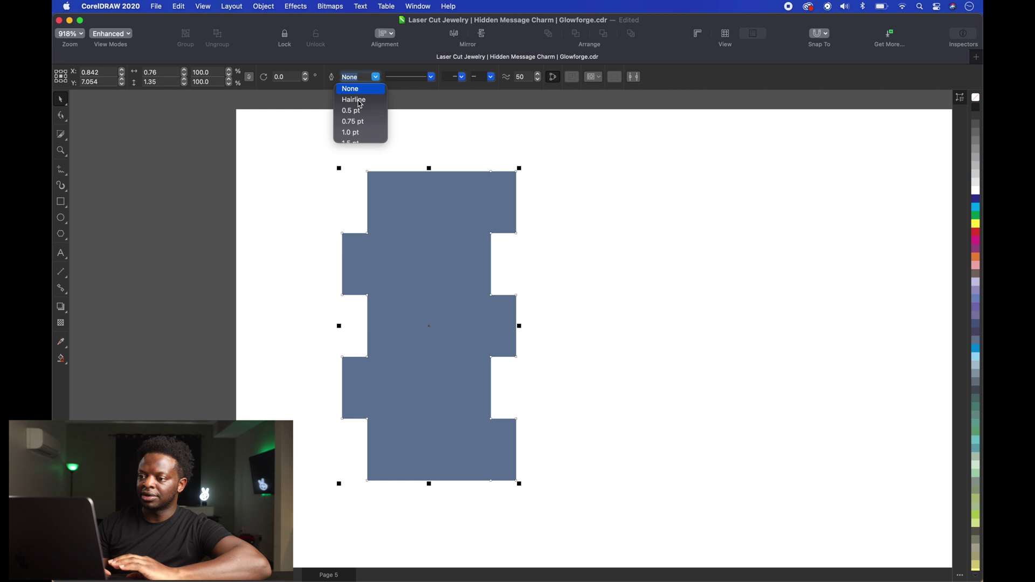
pyautogui.click(360, 100)
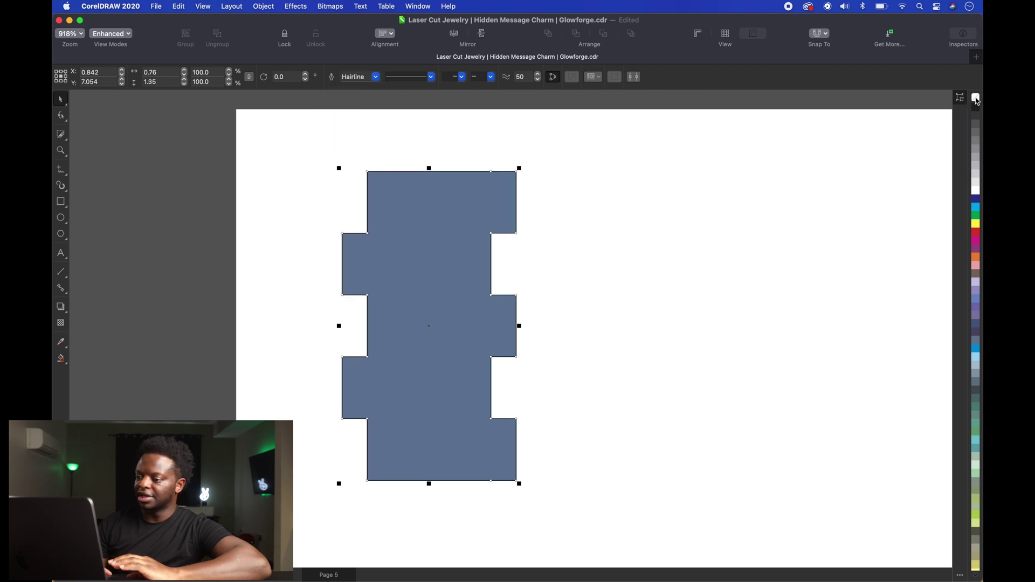
pyautogui.click(976, 98)
pyautogui.click(579, 221)
pyautogui.click(416, 282)
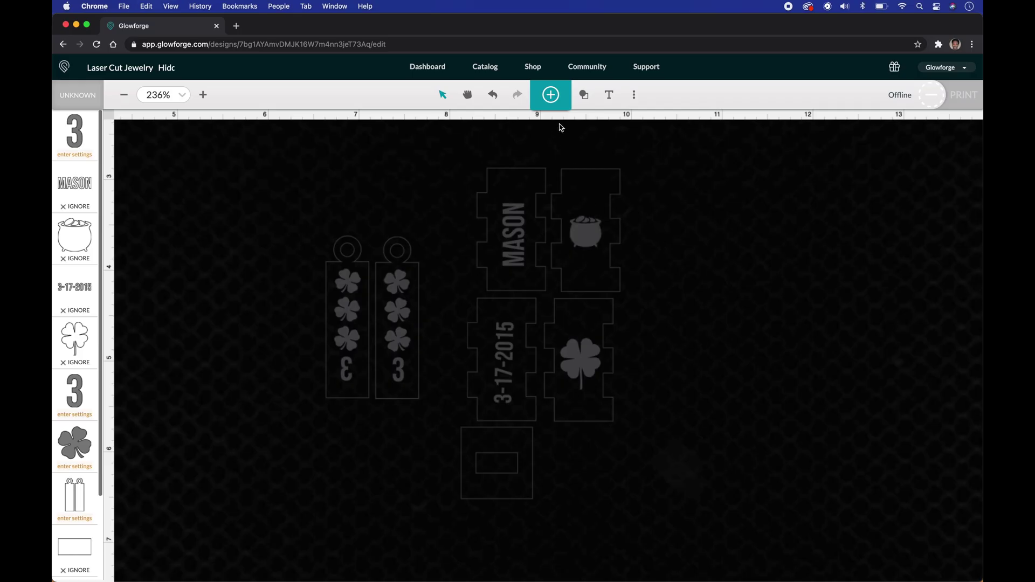
pyautogui.click(550, 95)
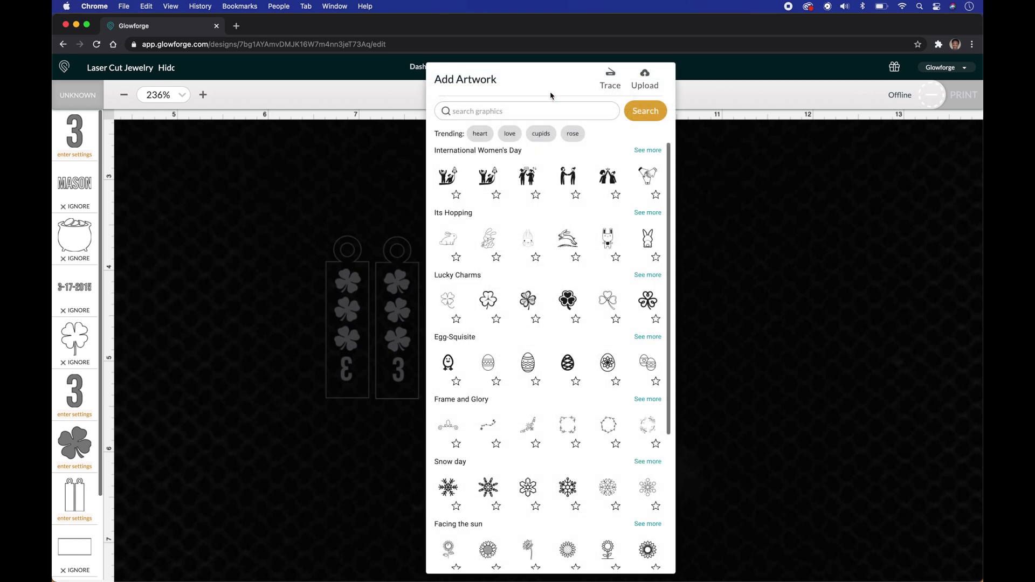
pyautogui.click(732, 163)
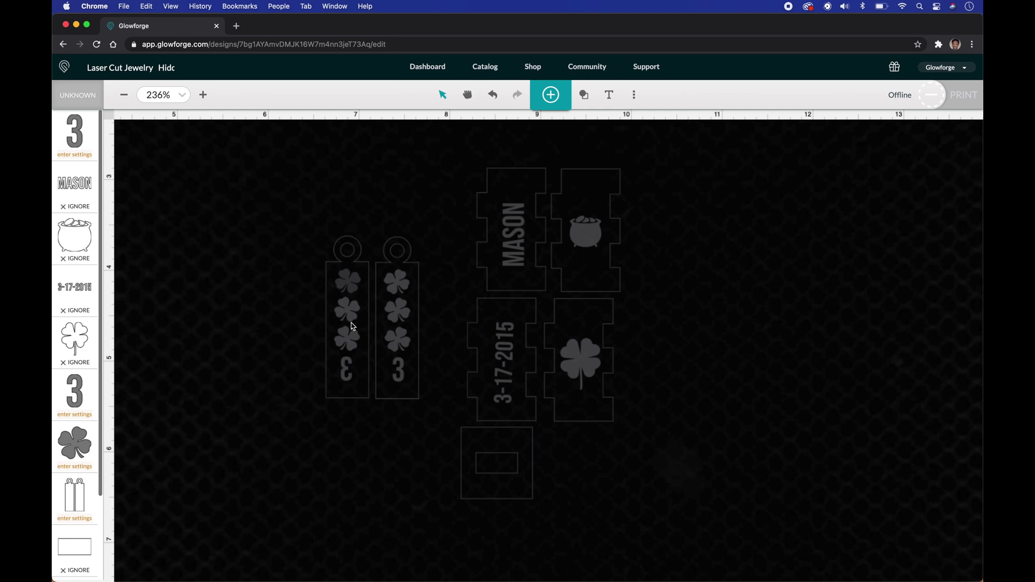